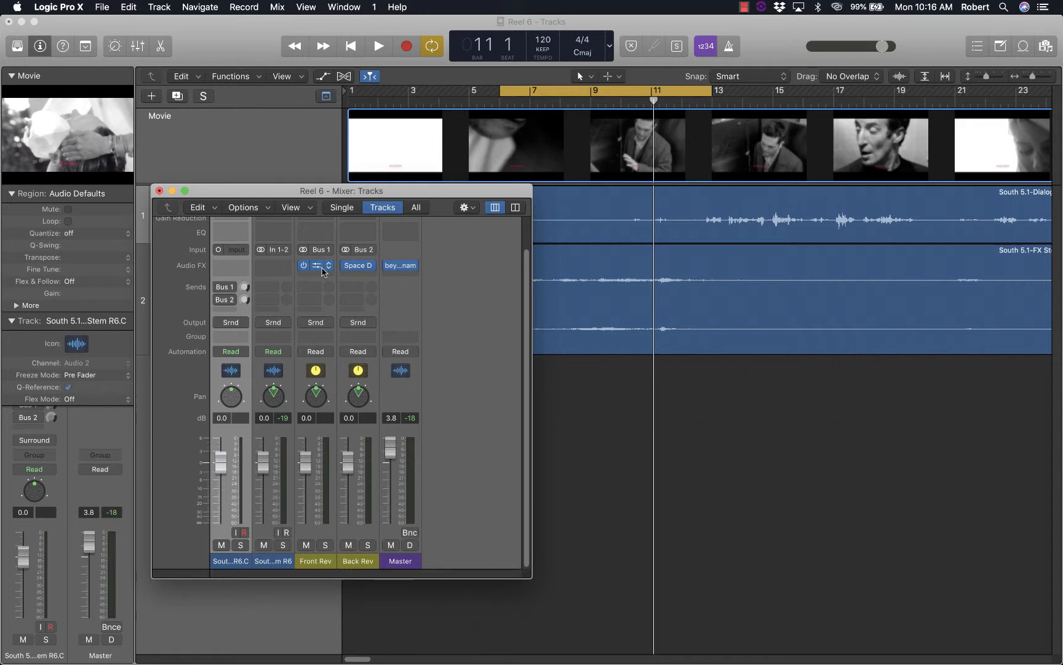
# Open the Space Designer reverbs of the Front Rev and Back Rev channels and place their windows side by side.
pyautogui.click(344, 269)
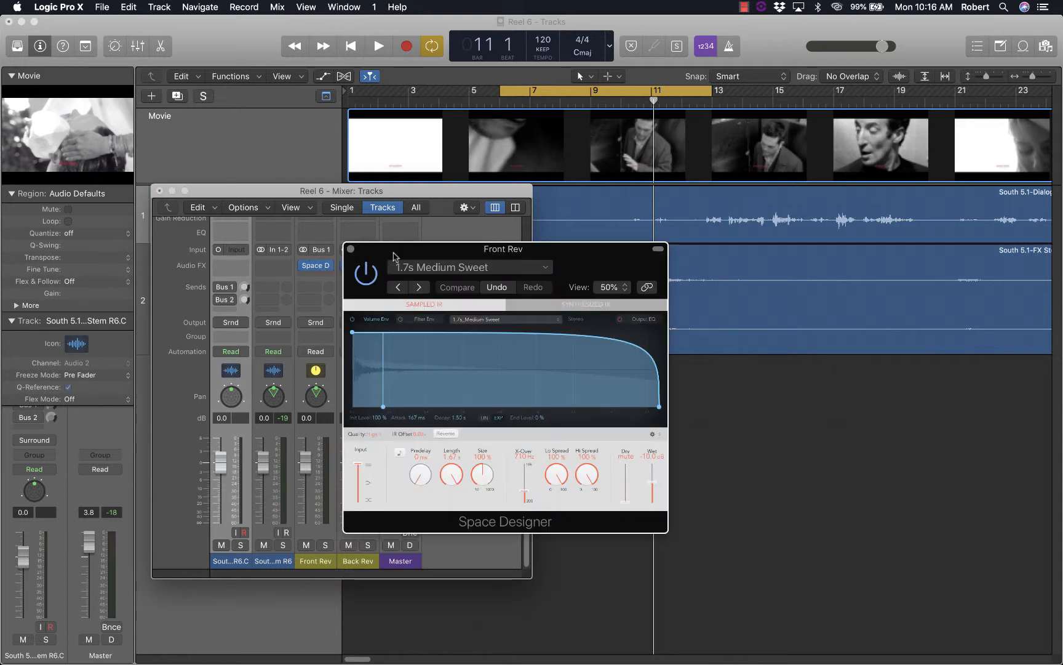
pyautogui.moveTo(394, 251); pyautogui.dragTo(132, 307)
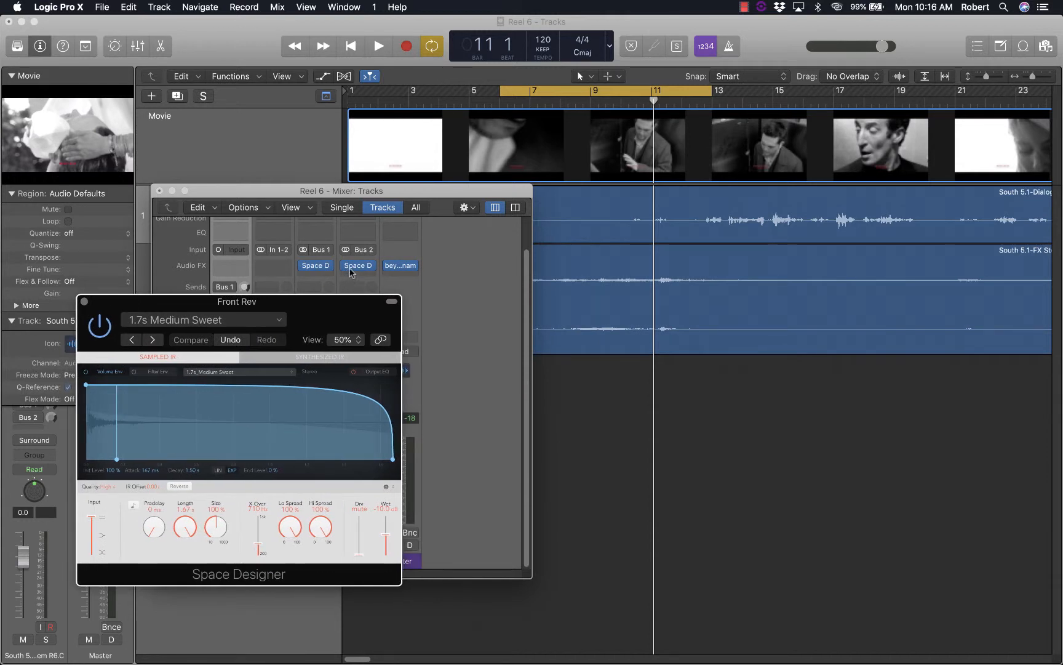
pyautogui.moveTo(368, 269)
pyautogui.click(367, 270)
pyautogui.click(326, 195)
pyautogui.click(326, 196)
pyautogui.click(359, 267)
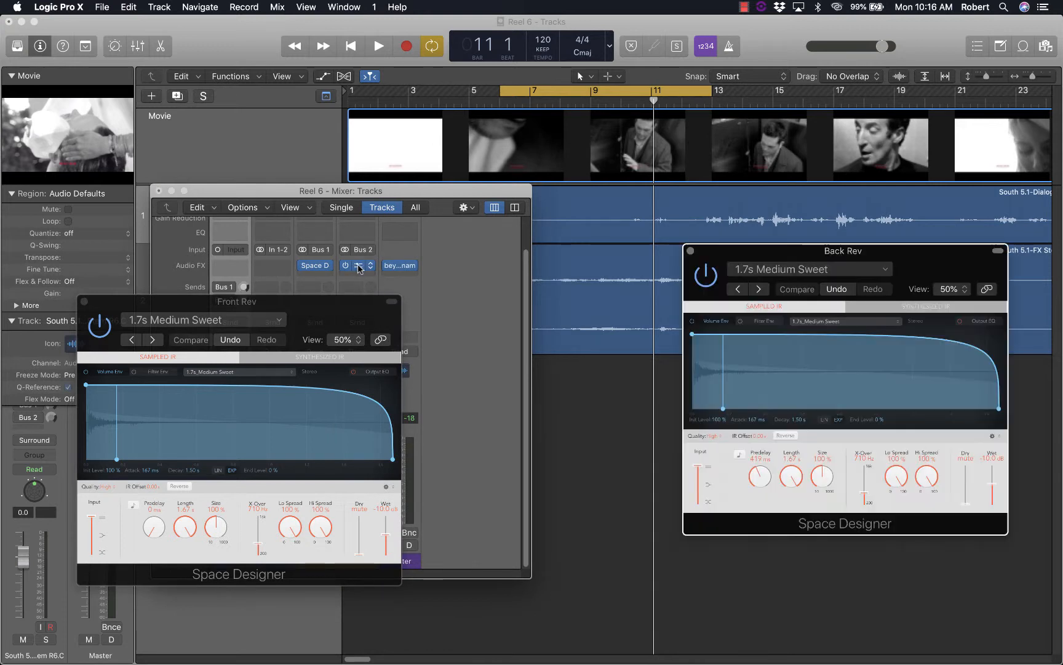
pyautogui.moveTo(736, 240); pyautogui.dragTo(463, 302)
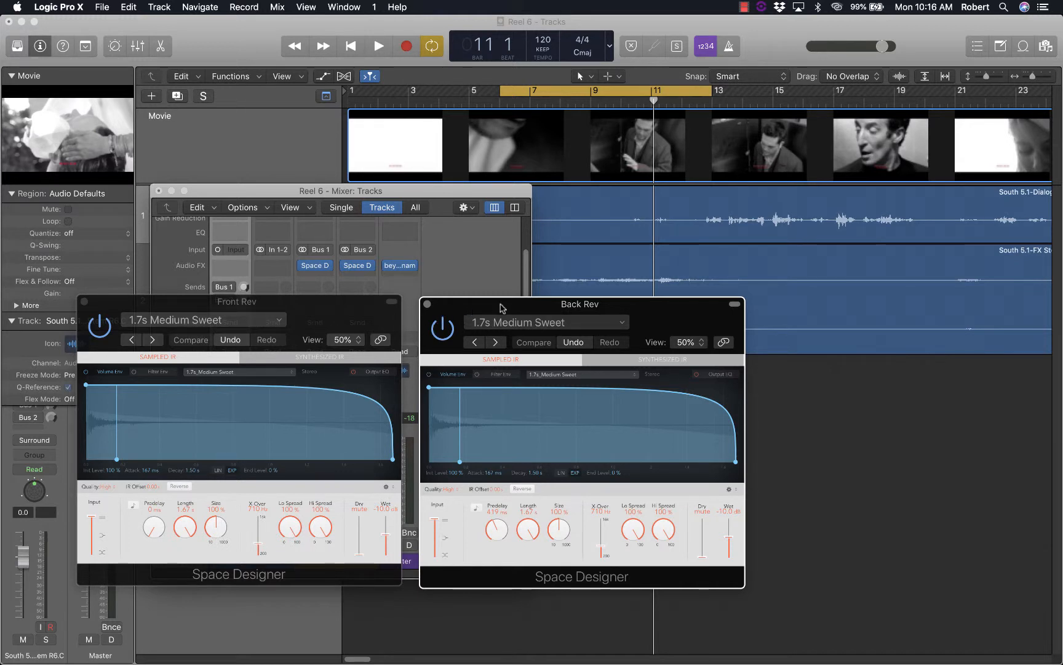
pyautogui.moveTo(500, 304); pyautogui.dragTo(628, 305)
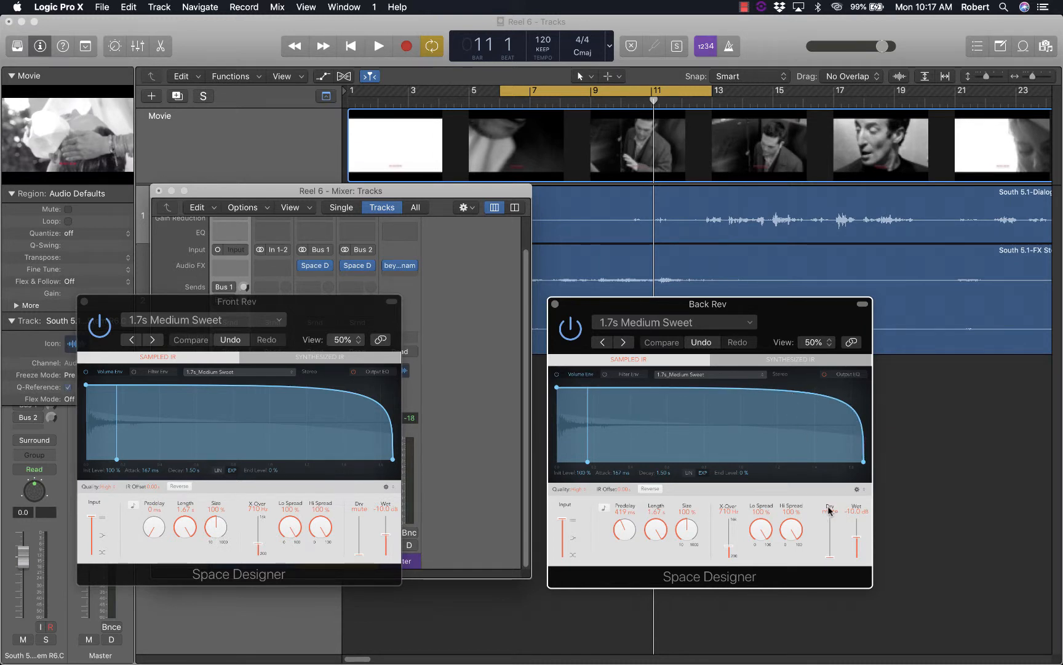
# Set the Dry level to mute in both Space Designer reverbs and arrange their windows beside the mixer.
pyautogui.moveTo(830, 533); pyautogui.dragTo(830, 585)
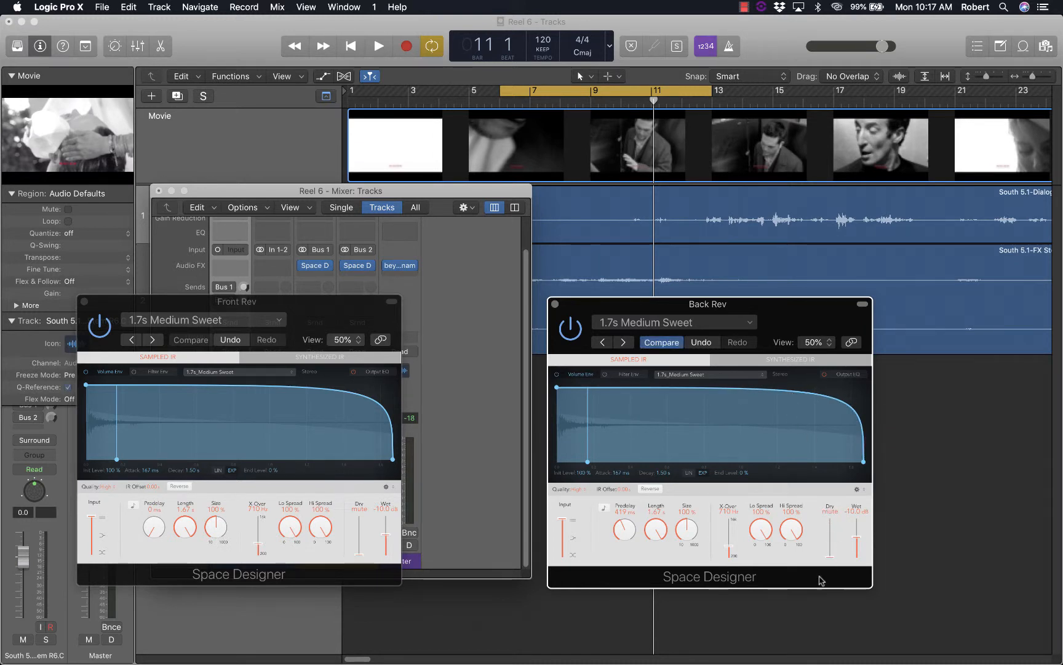
pyautogui.moveTo(356, 553)
pyautogui.mouseDown()
pyautogui.moveTo(360, 536)
pyautogui.moveTo(361, 572)
pyautogui.mouseUp()
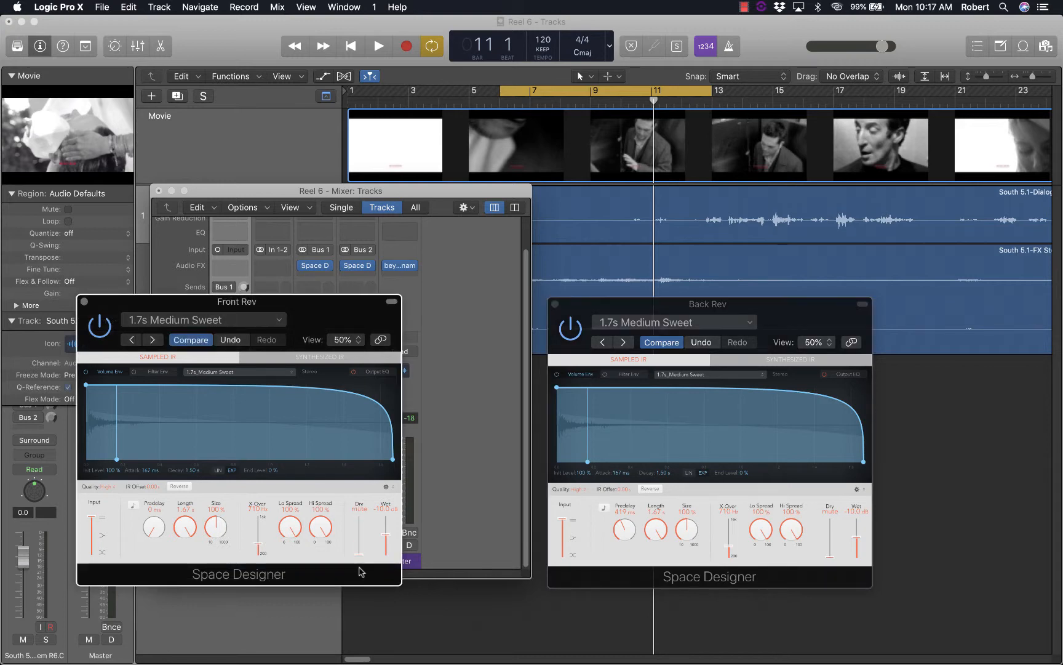
pyautogui.moveTo(322, 304); pyautogui.dragTo(459, 308)
pyautogui.moveTo(614, 306); pyautogui.dragTo(803, 311)
pyautogui.moveTo(491, 312); pyautogui.dragTo(665, 314)
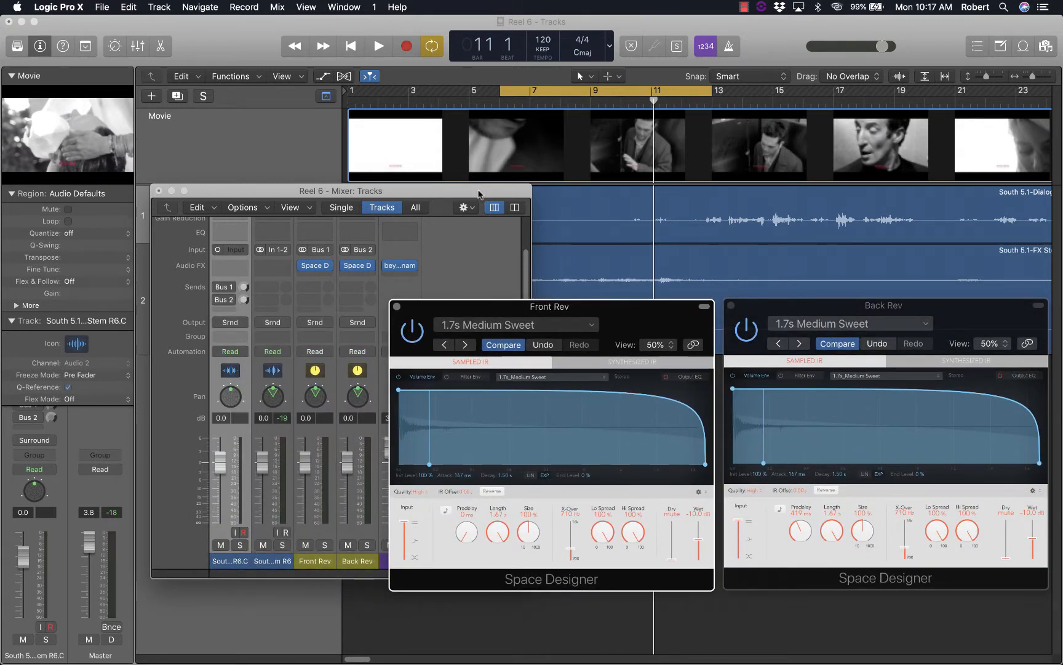
pyautogui.moveTo(480, 191); pyautogui.dragTo(367, 190)
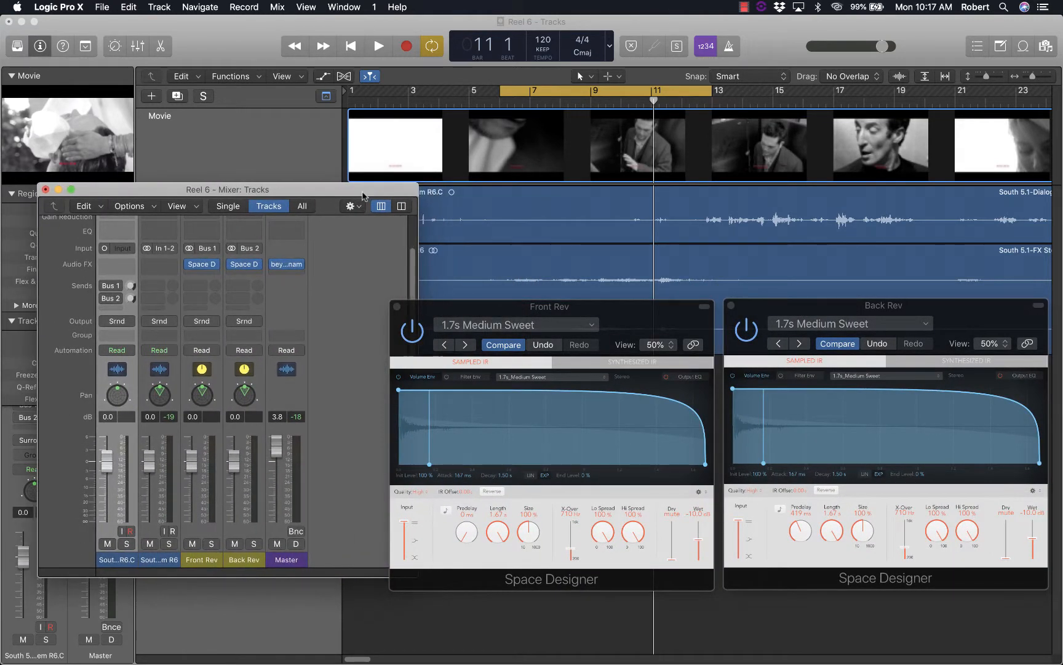
# Switch on the Bus 1 and Bus 2 sends of the centre dialogue track and adjust the Bus 2 send level.
pyautogui.click(105, 299)
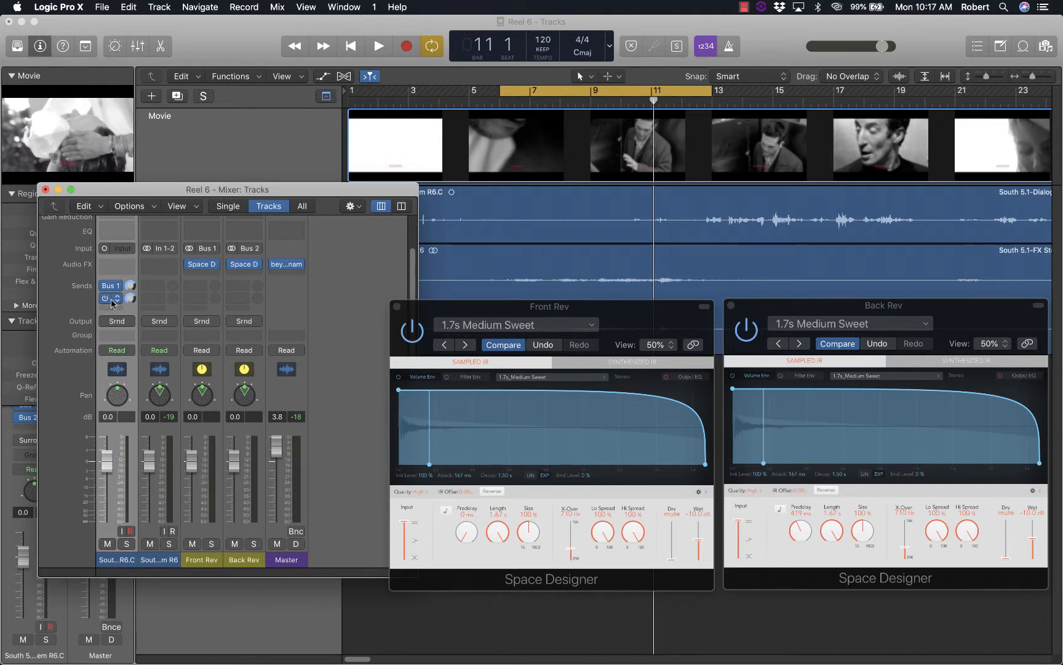
pyautogui.moveTo(130, 299); pyautogui.dragTo(126, 323)
pyautogui.moveTo(640, 310); pyautogui.dragTo(614, 310)
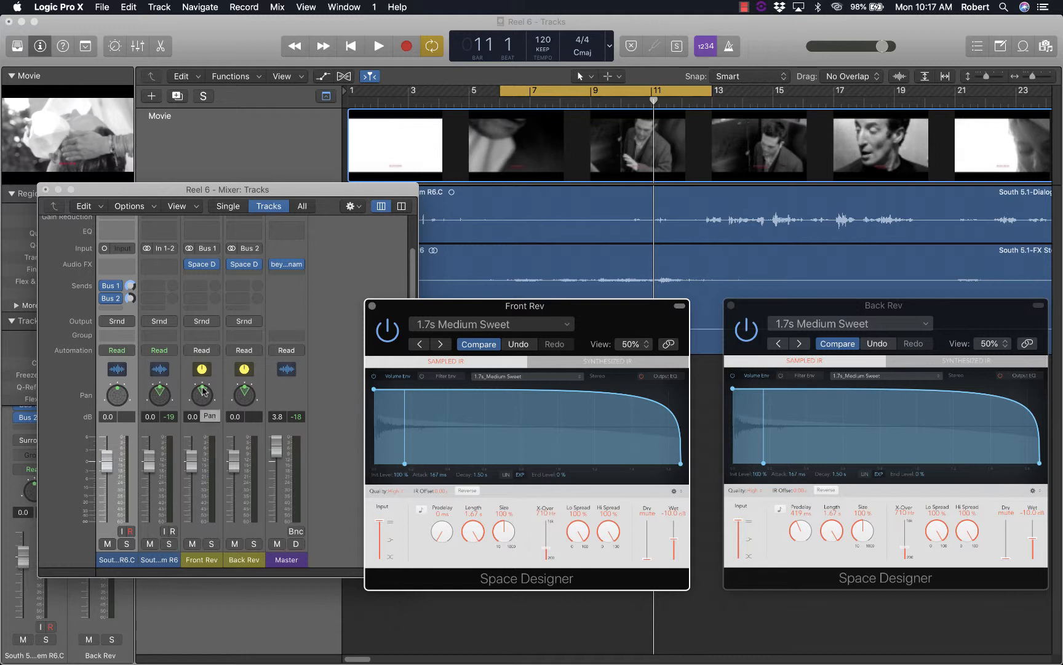
pyautogui.moveTo(762, 317); pyautogui.dragTo(746, 317)
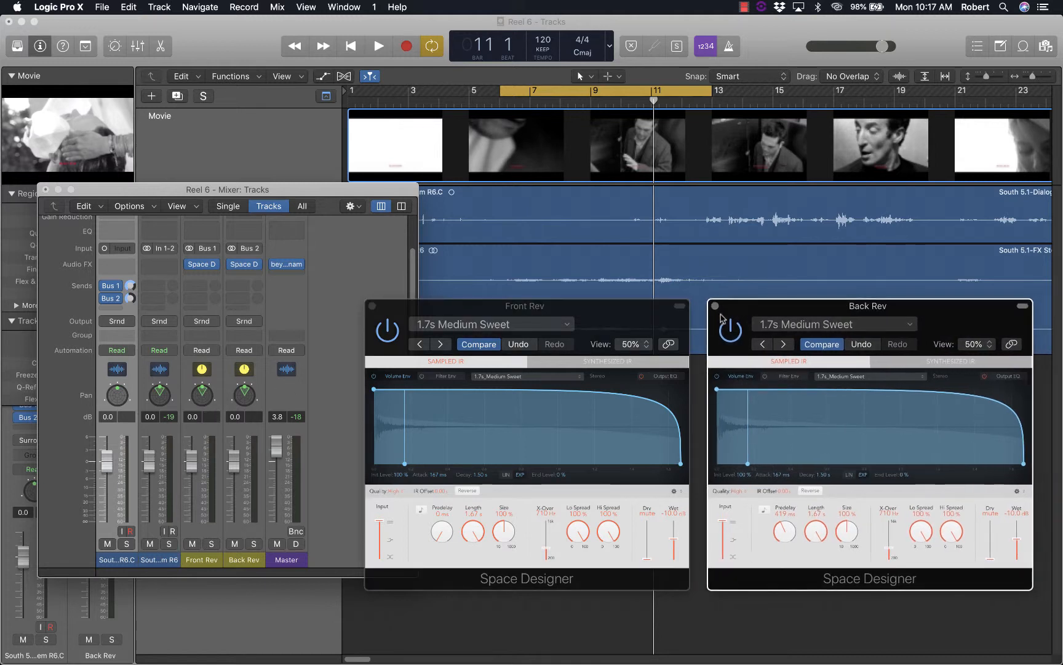
# Pan Back Rev to the rear at angle about +179, diversity 0.14 and spread -137, and compare it with the Acrobat microphone-layout diagram.
pyautogui.doubleClick(245, 395)
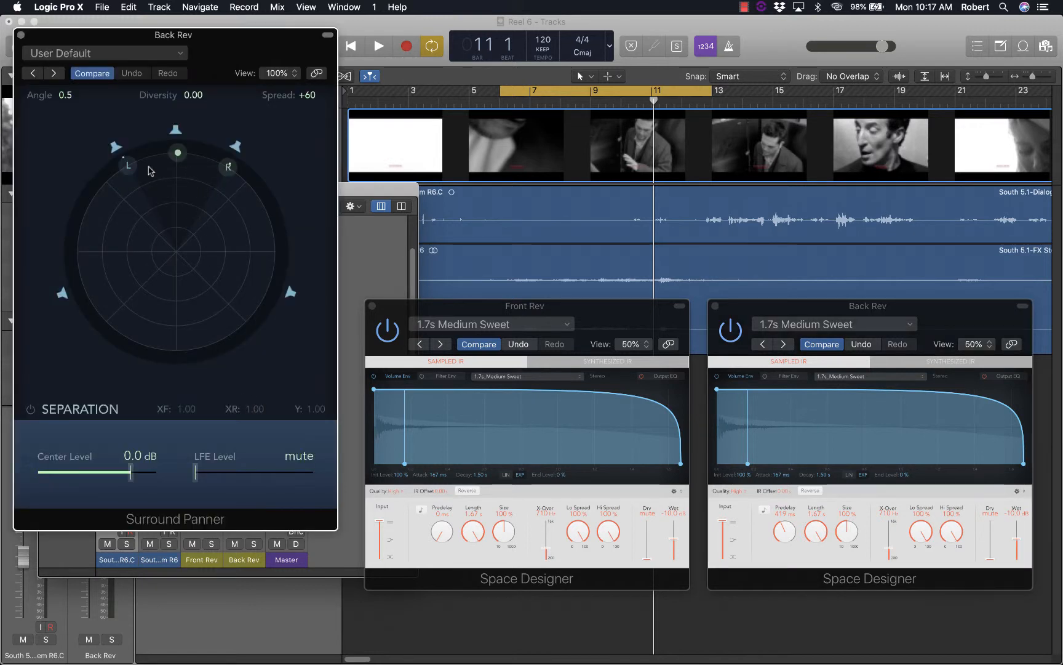
pyautogui.moveTo(128, 170); pyautogui.dragTo(96, 279)
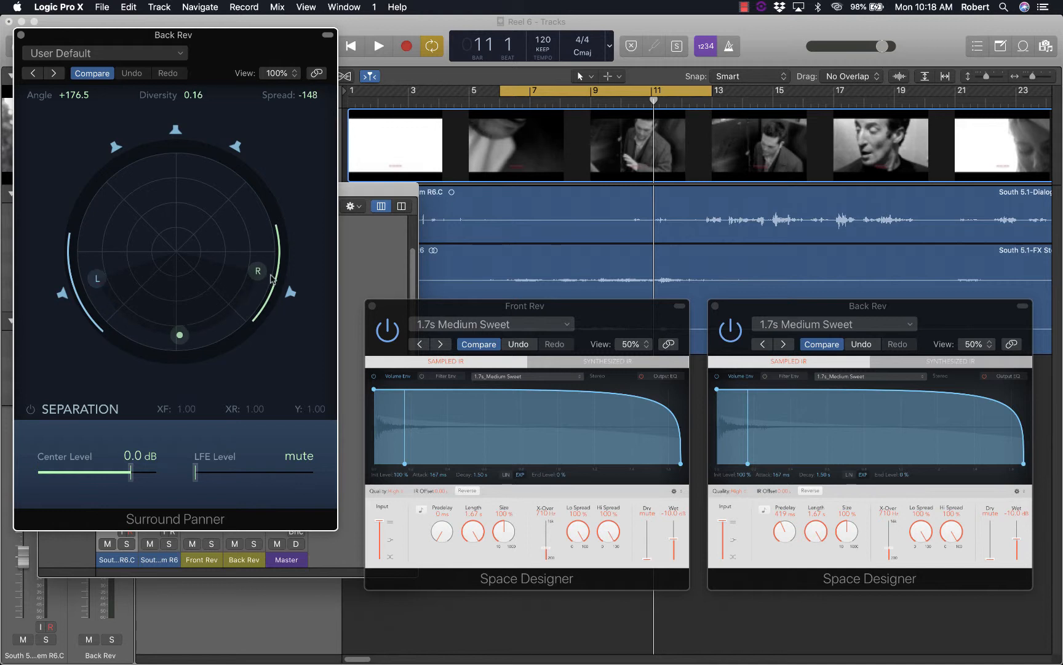
pyautogui.moveTo(267, 284); pyautogui.dragTo(264, 293)
pyautogui.moveTo(185, 332); pyautogui.dragTo(180, 336)
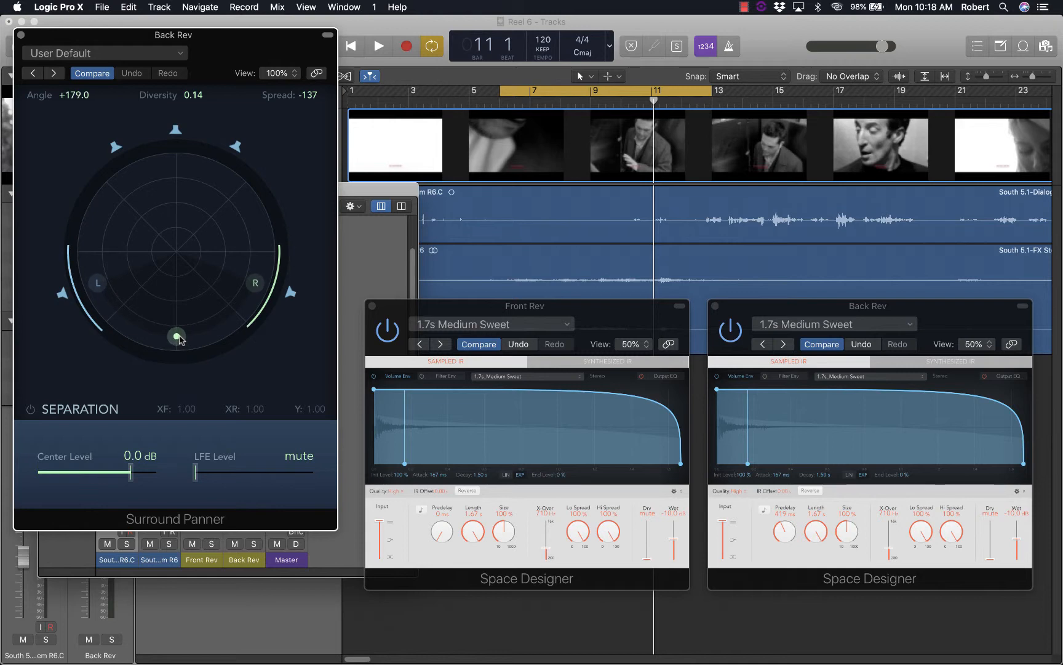
pyautogui.press('super+Tab')
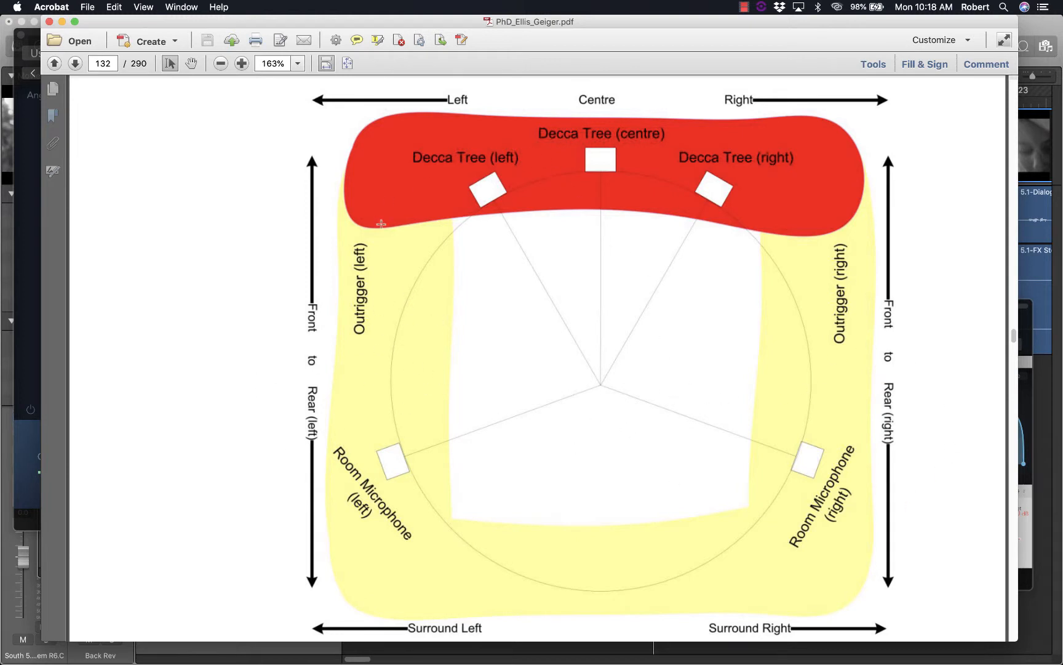
pyautogui.press('super+Tab')
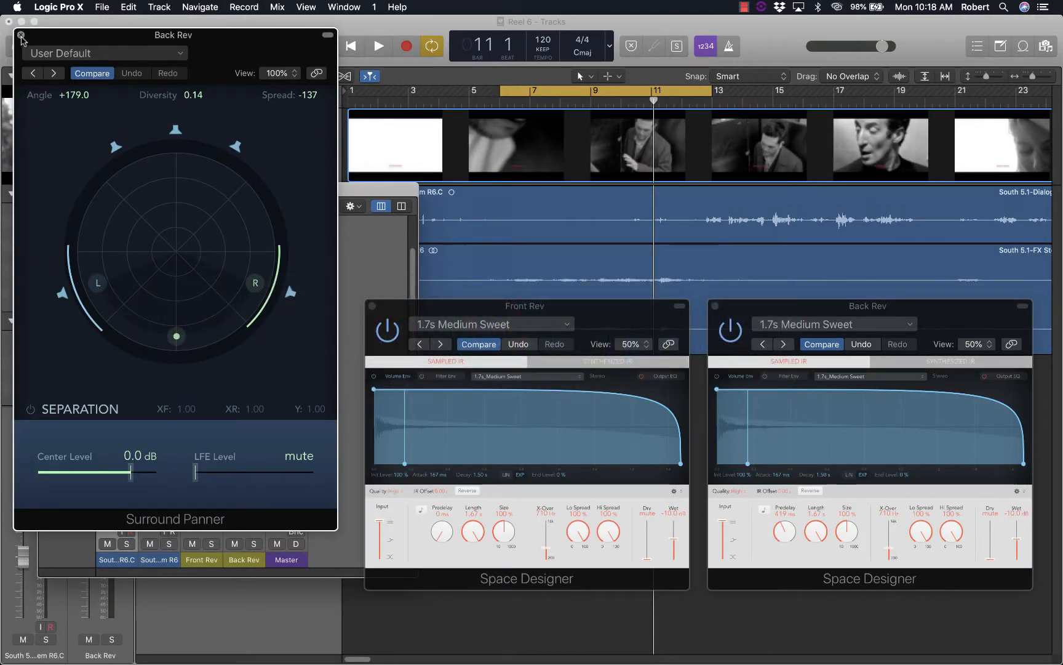
pyautogui.click(20, 34)
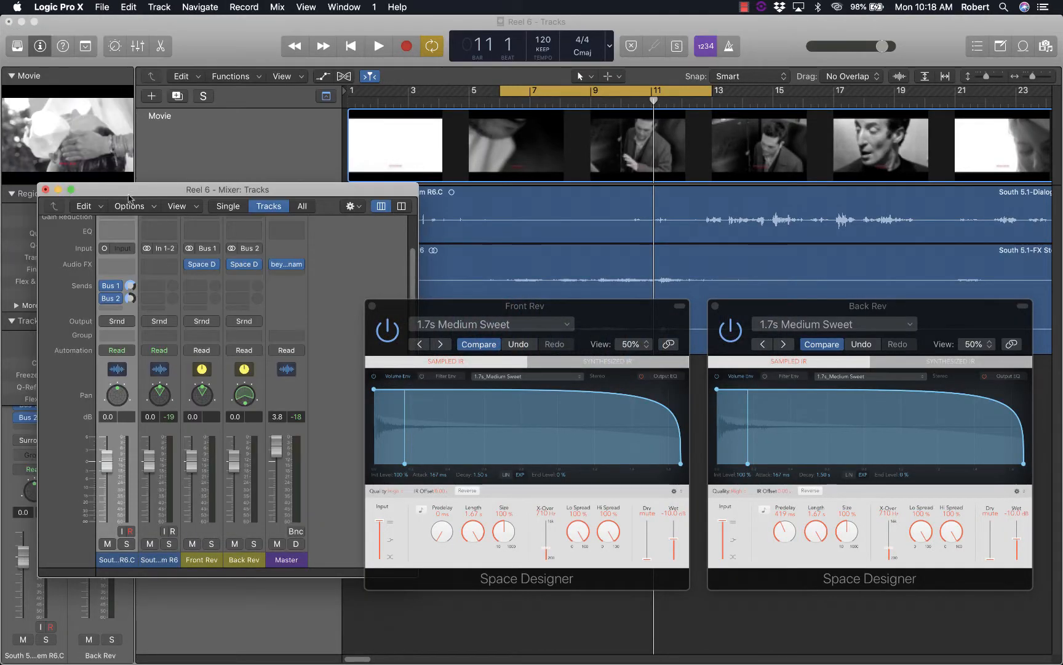
# Pan the Front Rev channel to the front with angle 0.0, diversity about 0.08 and spread about +103.
pyautogui.doubleClick(203, 399)
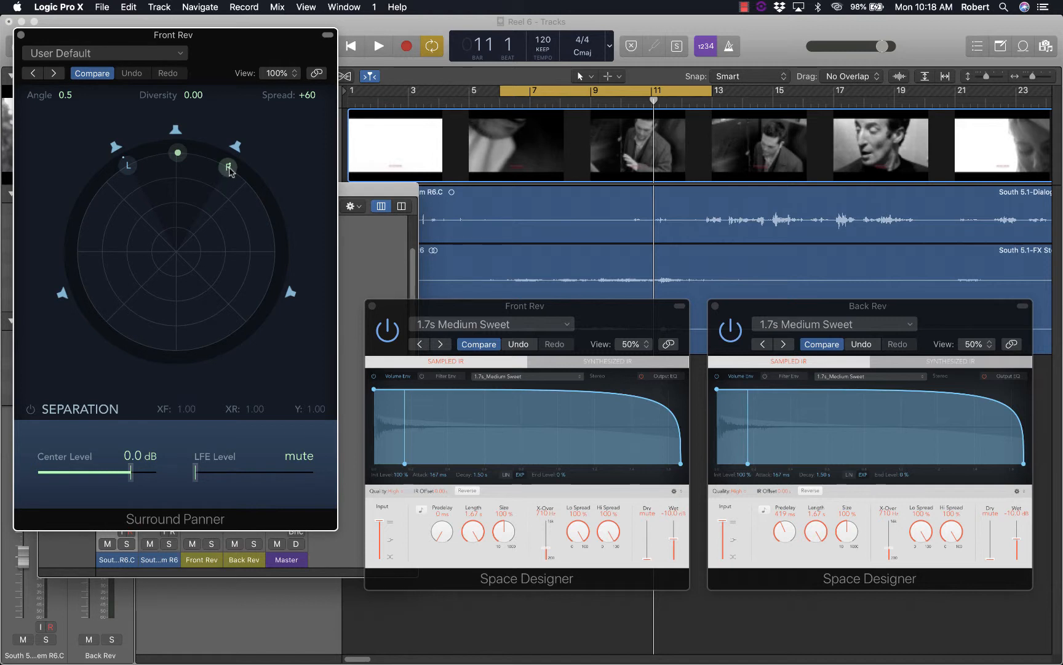
pyautogui.moveTo(228, 167); pyautogui.dragTo(240, 196)
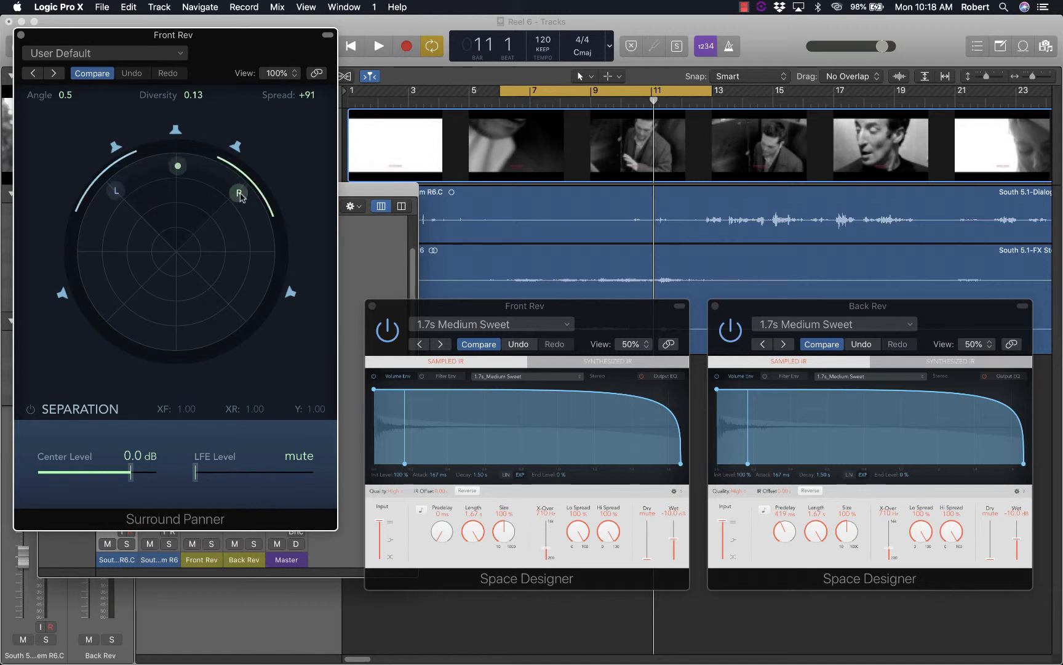
pyautogui.moveTo(180, 168); pyautogui.dragTo(178, 160)
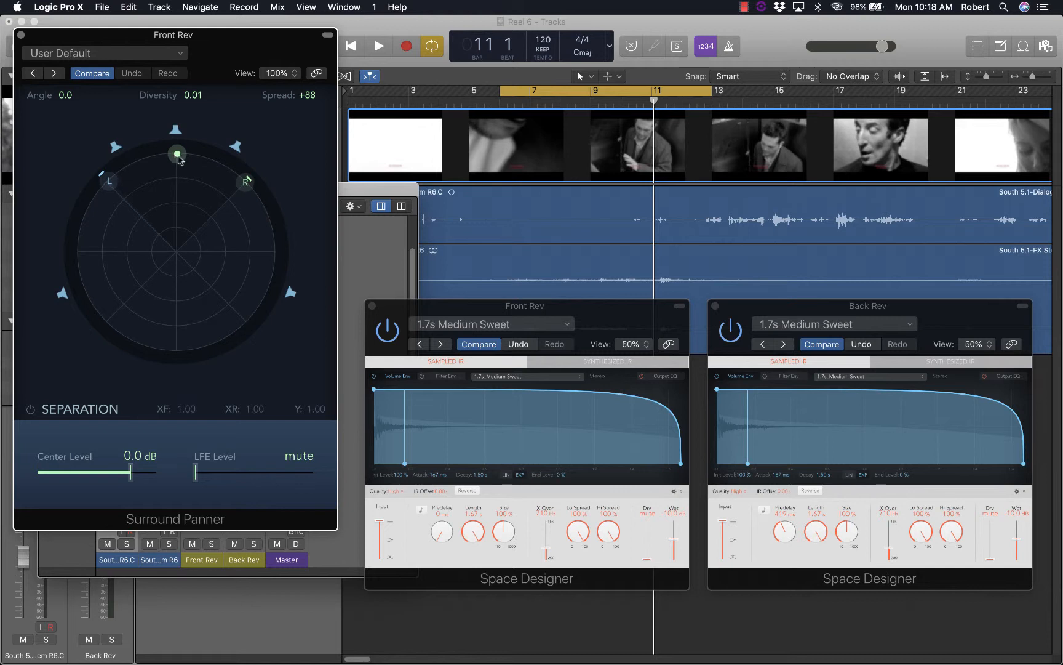
pyautogui.moveTo(244, 183); pyautogui.dragTo(248, 200)
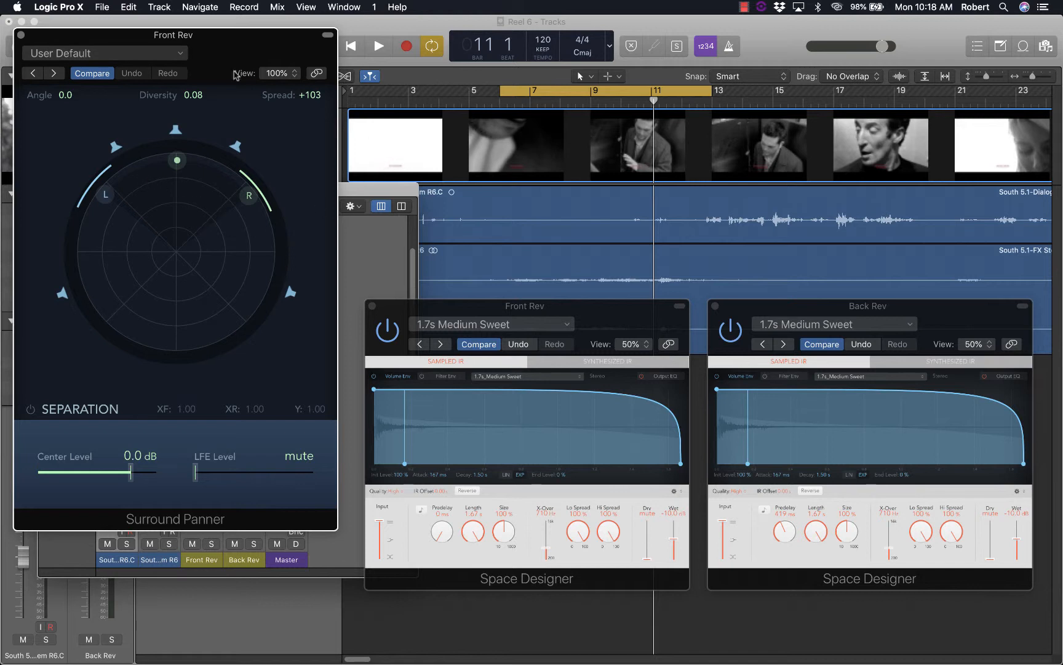
# Show the Front Rev and Back Rev surround panners side by side at 50% view and readjust the Front Rev's right channel position.
pyautogui.click(267, 73)
pyautogui.click(284, 118)
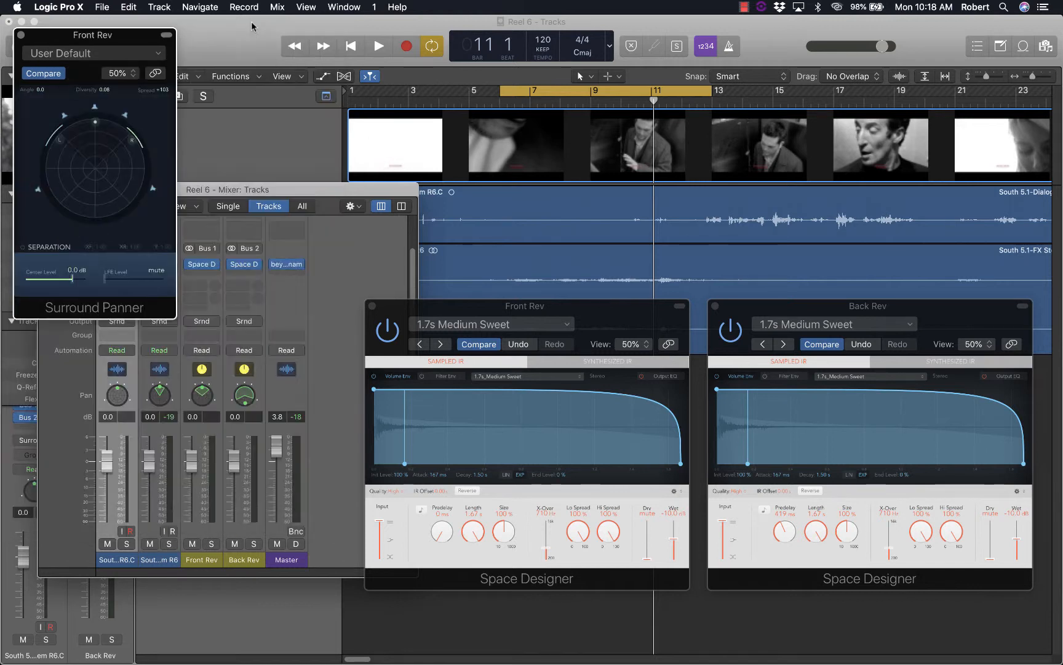
pyautogui.doubleClick(245, 397)
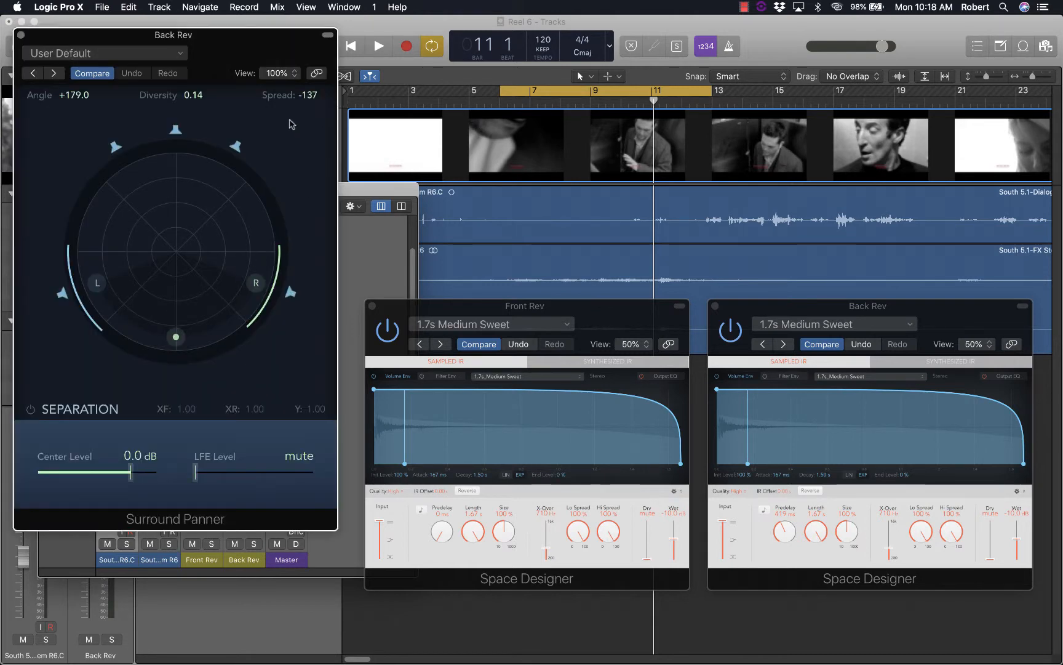
pyautogui.click(280, 73)
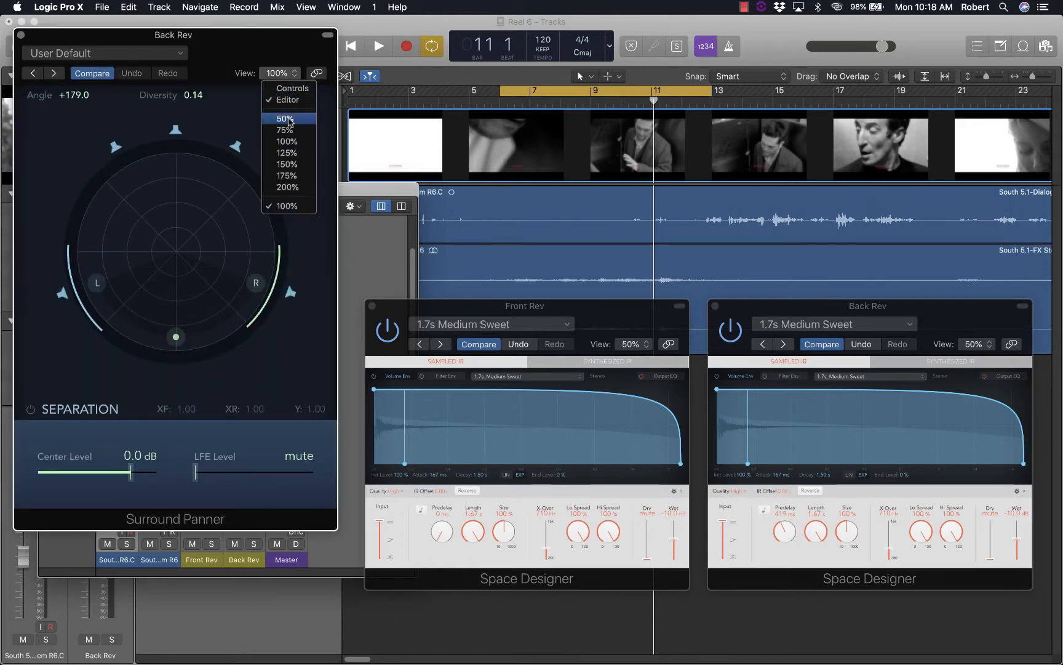
pyautogui.click(289, 119)
pyautogui.moveTo(130, 39); pyautogui.dragTo(313, 37)
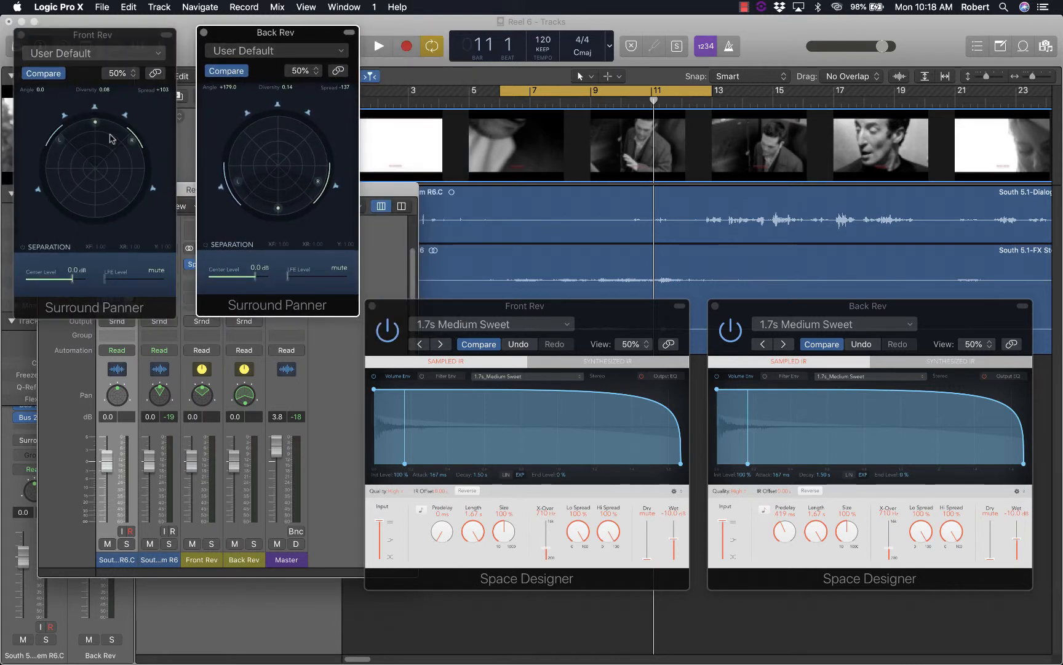
pyautogui.moveTo(135, 140); pyautogui.dragTo(126, 135)
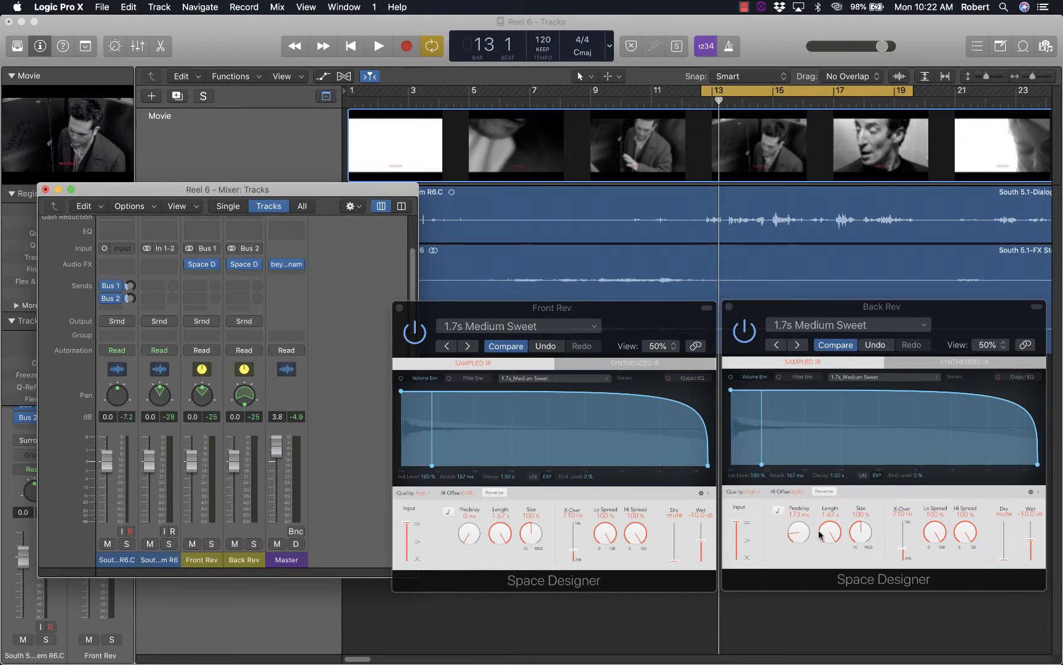
# Review the Decca Tree microphone layout in Acrobat and the reverberation diagram in Chrome, and return to Logic Pro X.
pyautogui.press('super+Tab')
pyautogui.press('super+Tab')
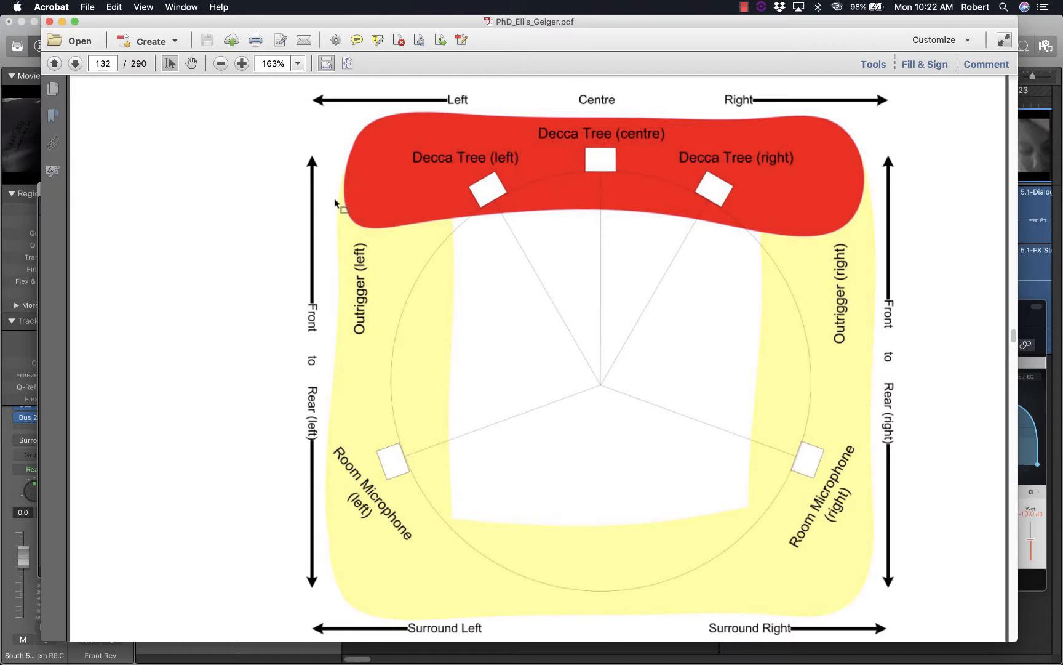
pyautogui.press('super+Tab')
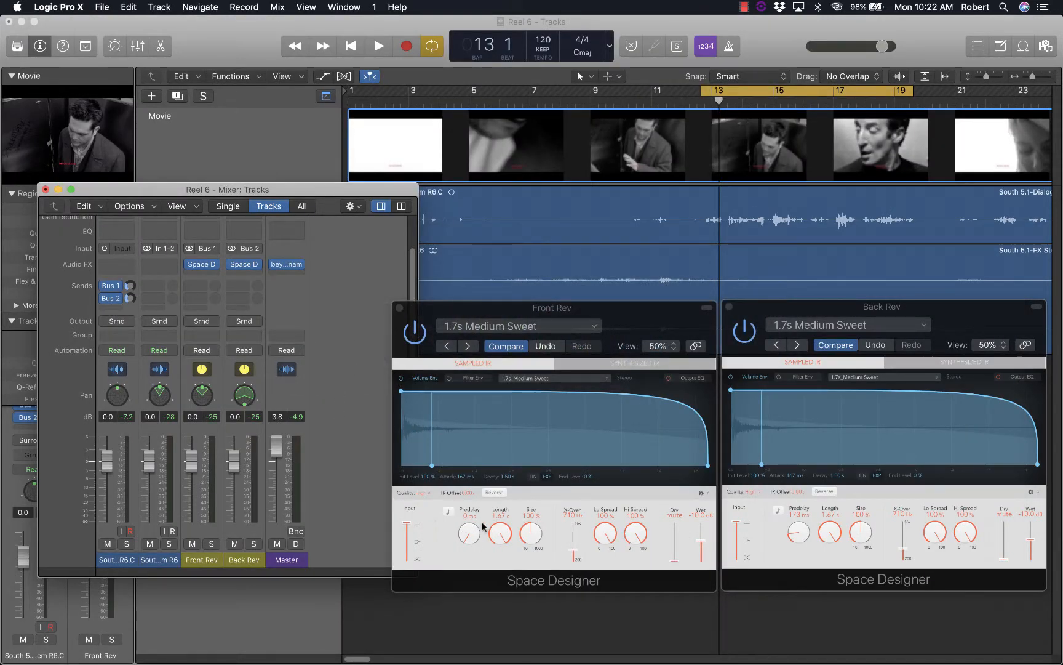
pyautogui.press('super+Tab')
pyautogui.press('super+Tab')
pyautogui.press('super+Tab')
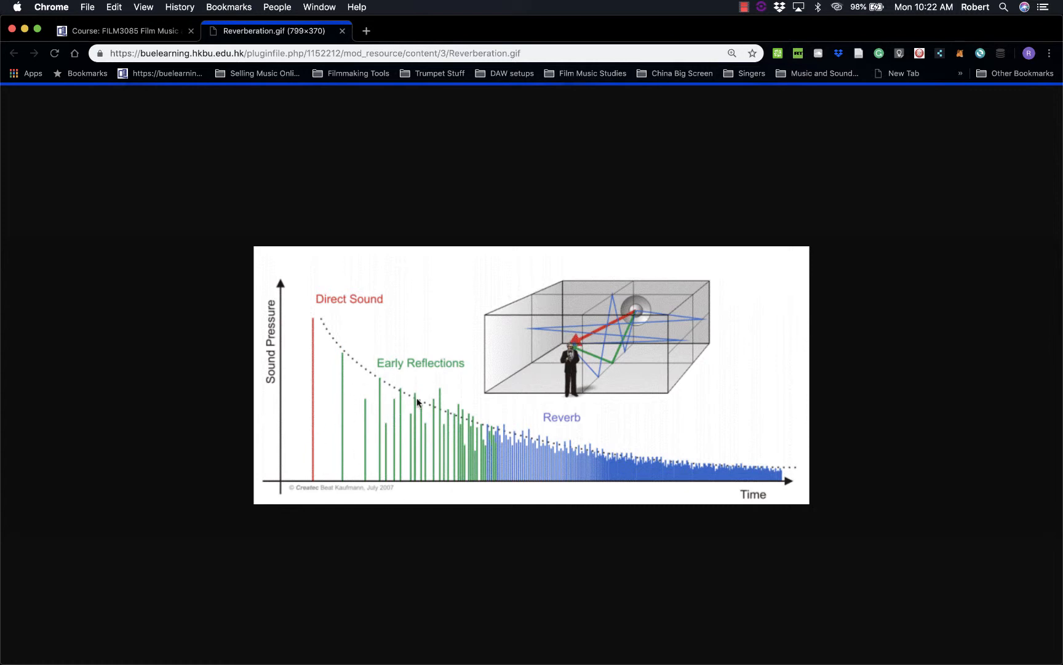
pyautogui.press('cmd+Tab')
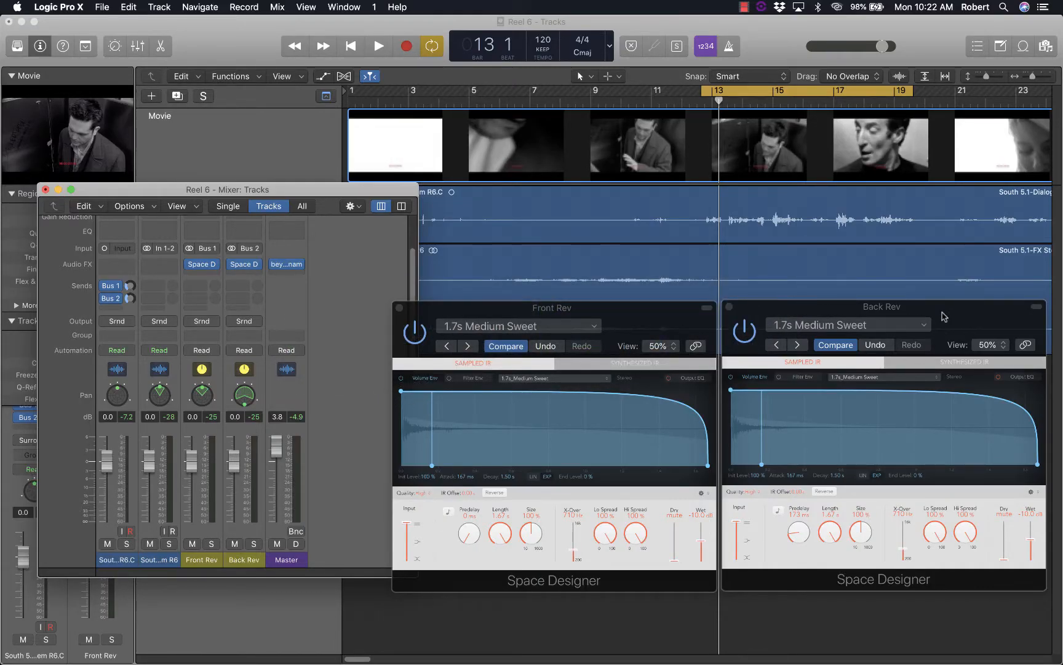
# Play the scene with the dialogue track's Bus 1 and Bus 2 sends bypassed, and switch the Bus 2 send back on.
pyautogui.moveTo(942, 313); pyautogui.dragTo(944, 314)
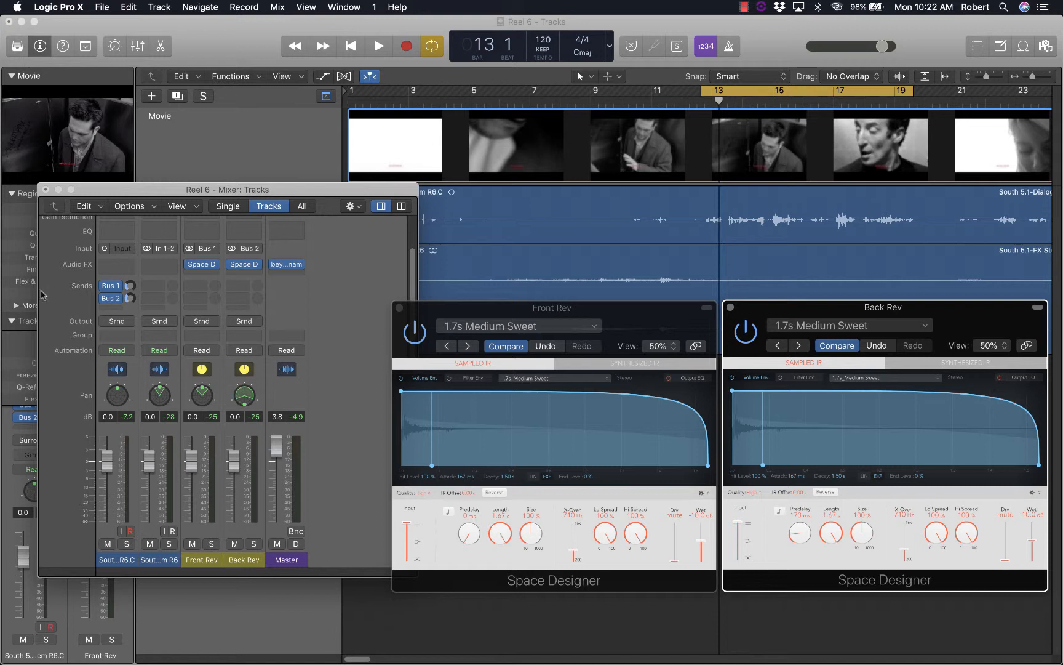
pyautogui.moveTo(99, 288)
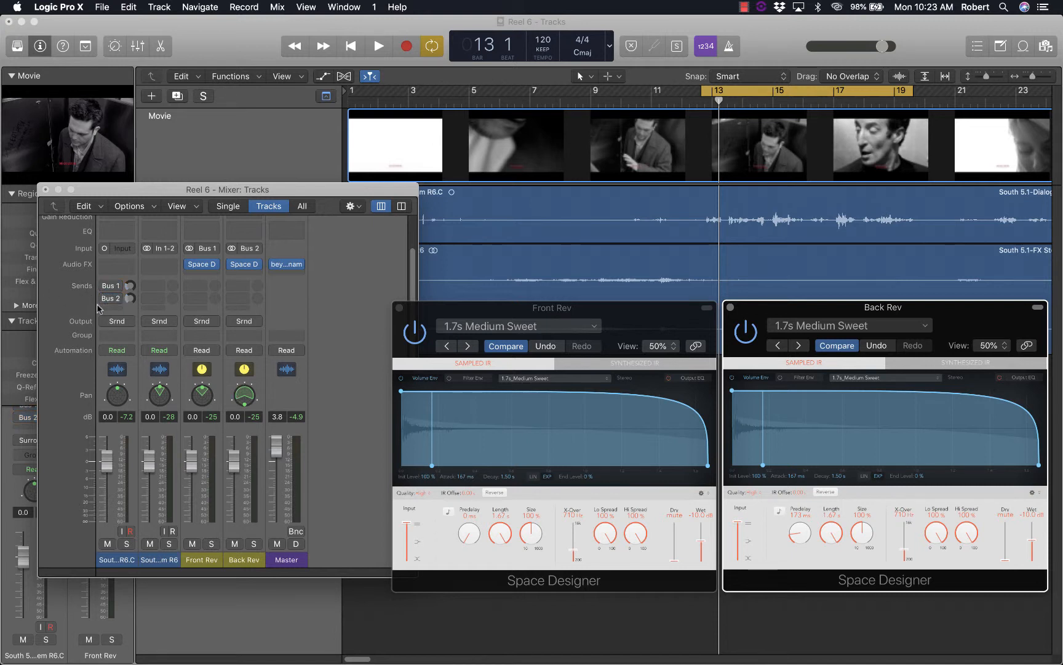
pyautogui.press('space')
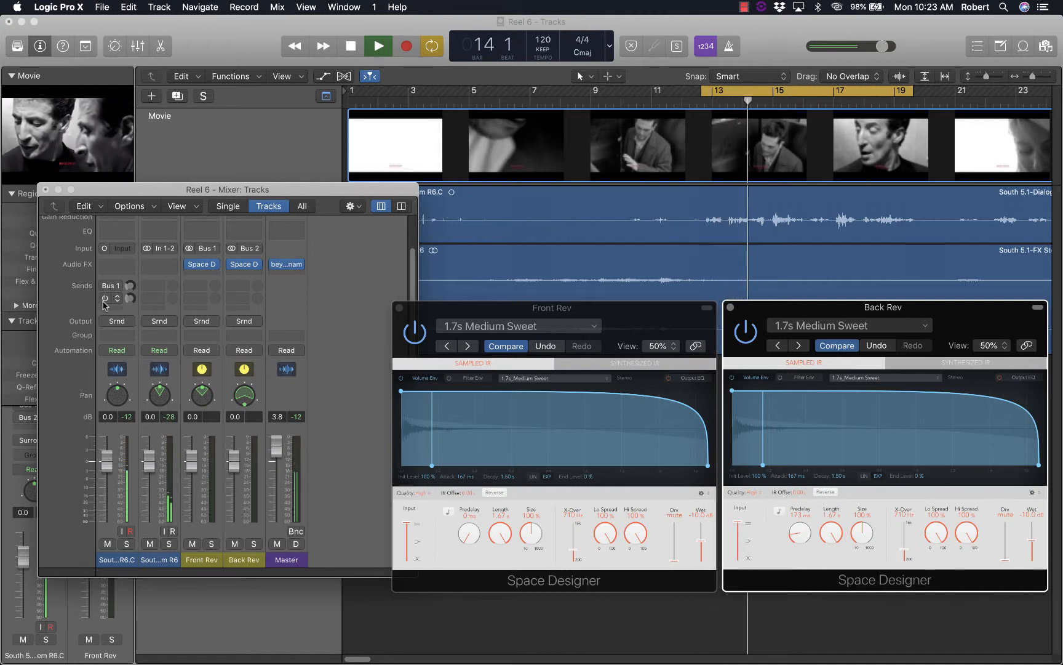
pyautogui.press('space')
pyautogui.click(105, 299)
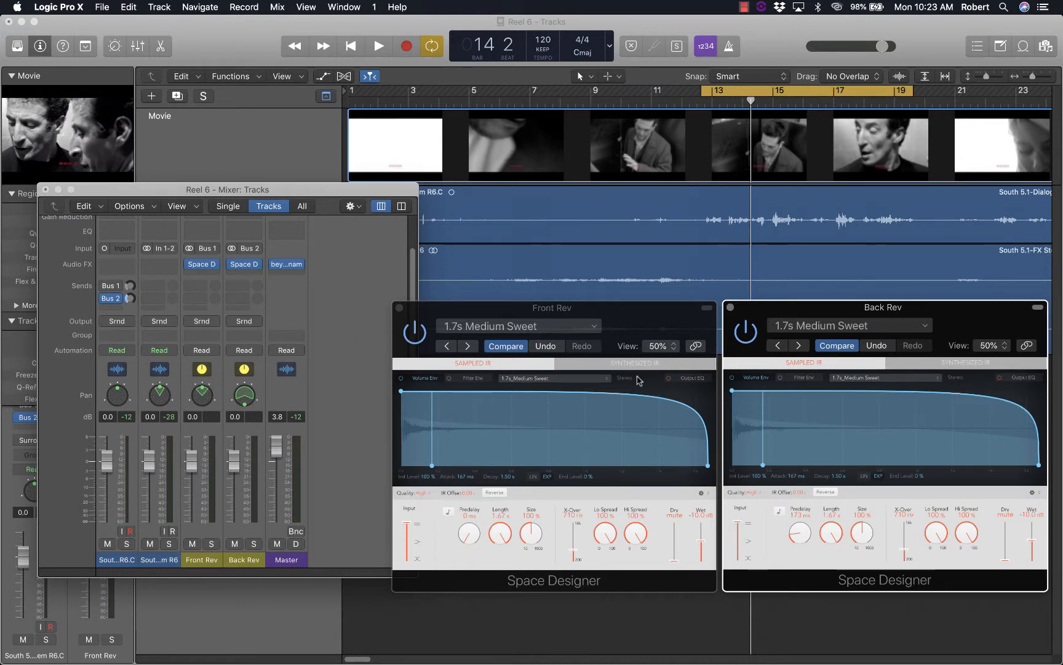
# Audition the scene with the Back Rev only, and compare it with the Back Rev's predelay reset to 0 ms.
pyautogui.press('space')
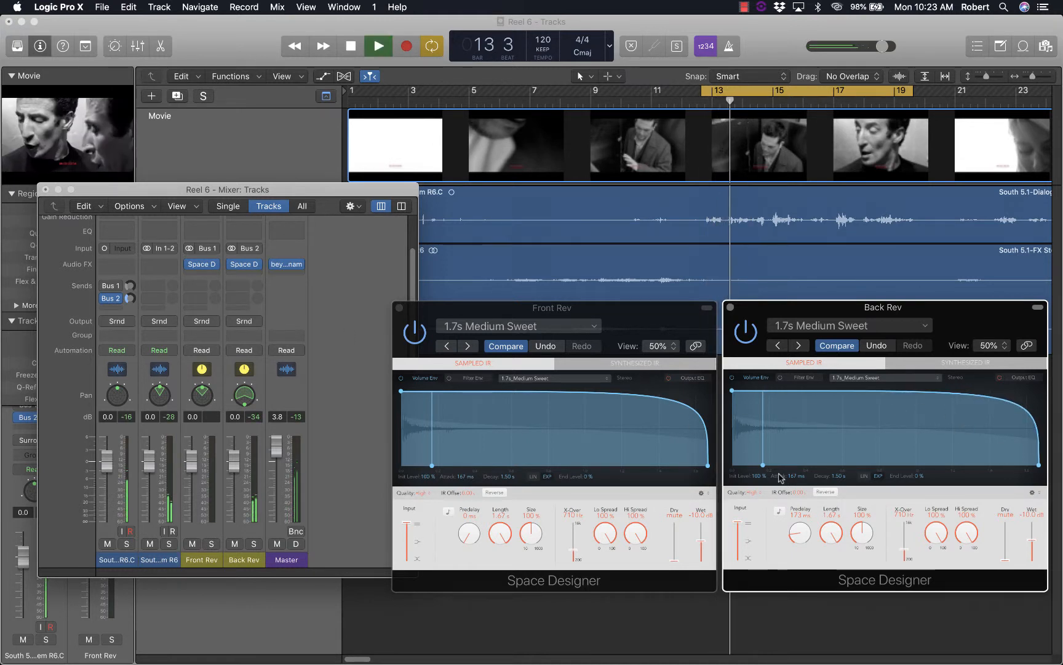
pyautogui.press('space')
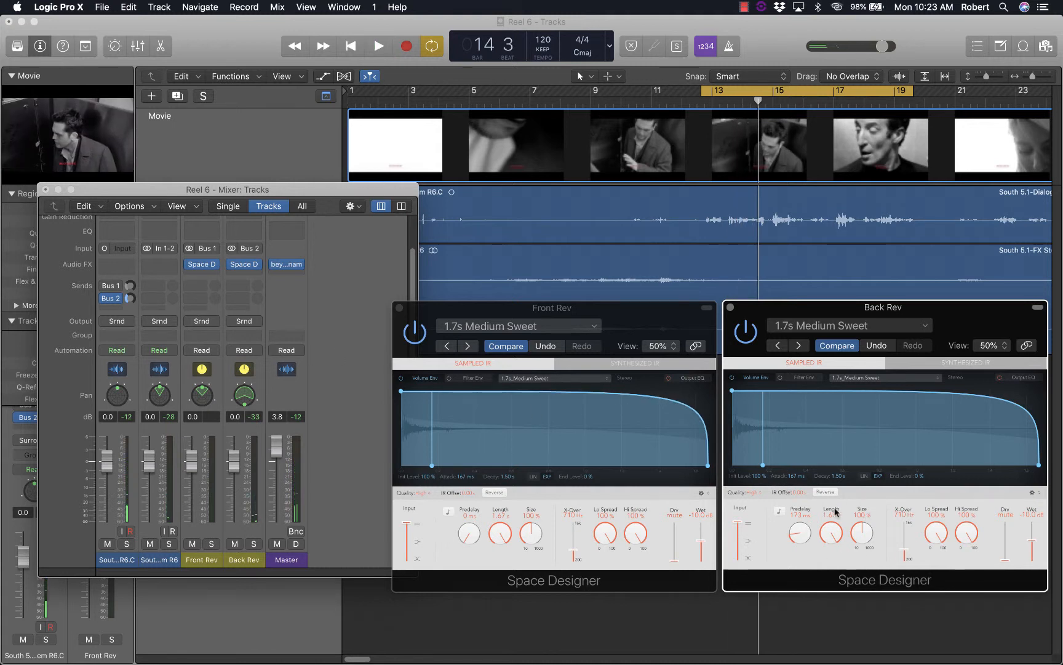
pyautogui.keyDown('alt'); pyautogui.click(795, 540); pyautogui.keyUp('alt')
pyautogui.press('space')
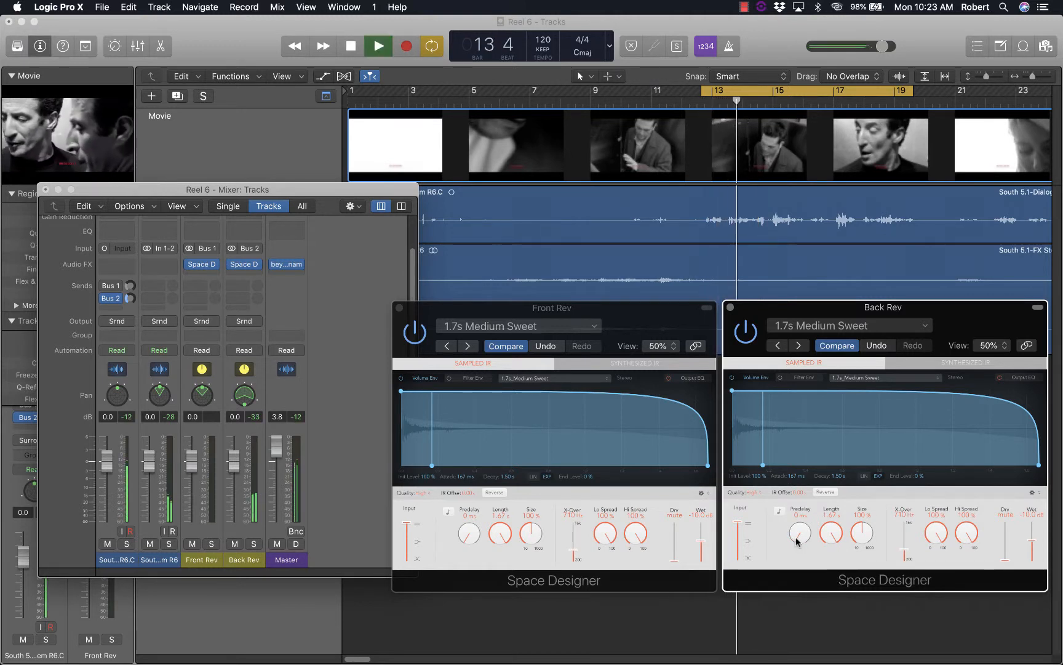
pyautogui.press('space')
# Set the Back Rev Space Designer's predelay to about 305 ms and play the scene.
pyautogui.moveTo(799, 542); pyautogui.dragTo(784, 483)
pyautogui.press('space')
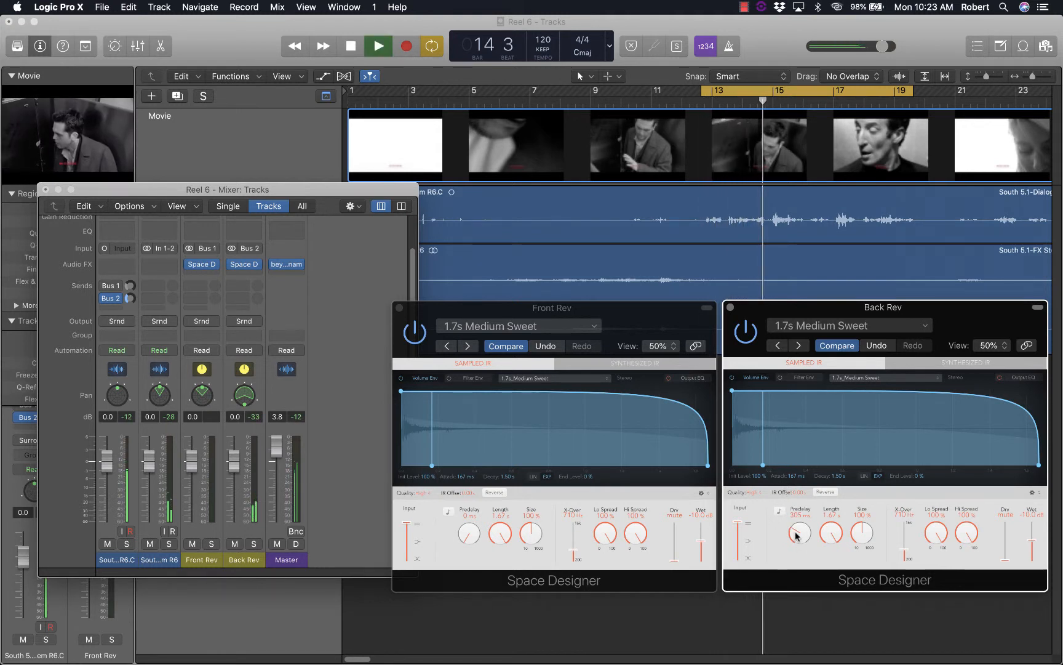
pyautogui.press('space')
# Review the Decca Tree microphone layout diagram in Acrobat and return to Logic Pro X.
pyautogui.press('super+Tab')
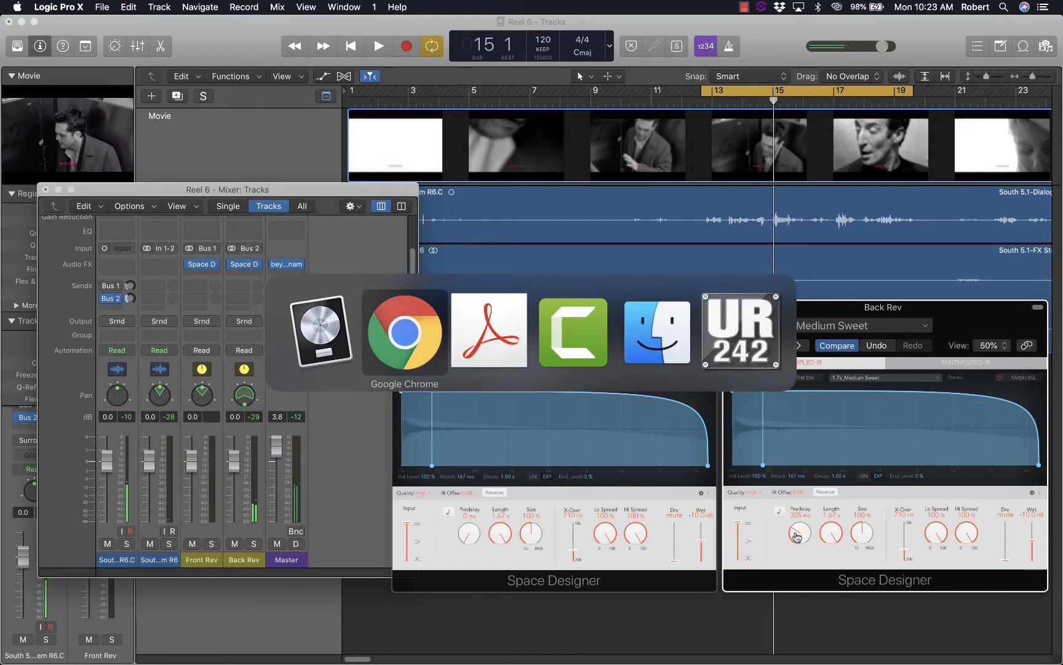
pyautogui.press('super+Tab')
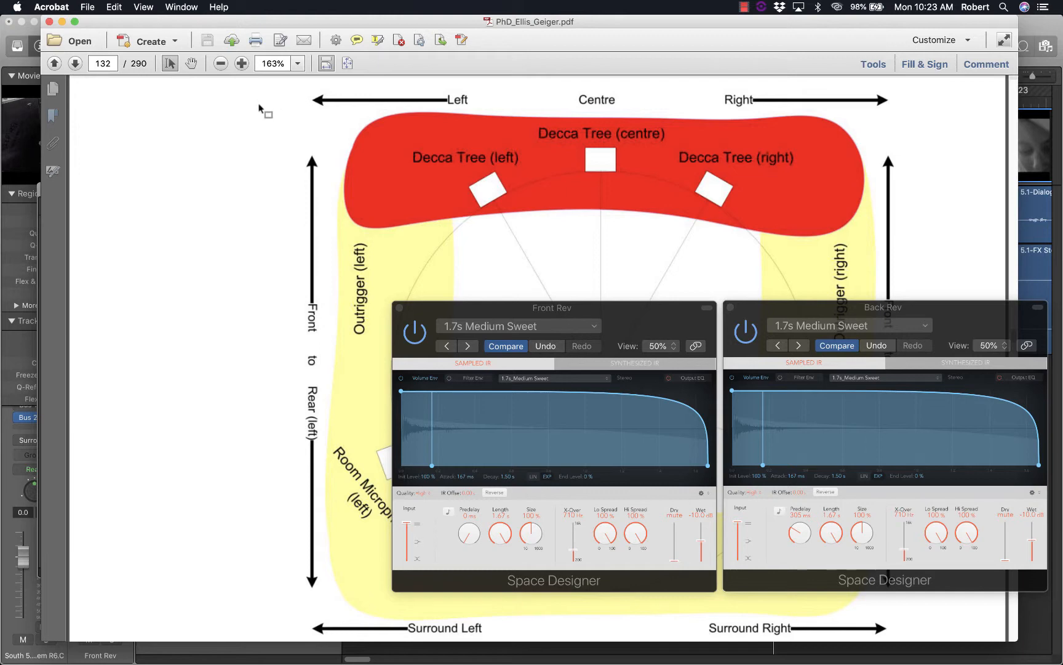
pyautogui.press('super+Tab')
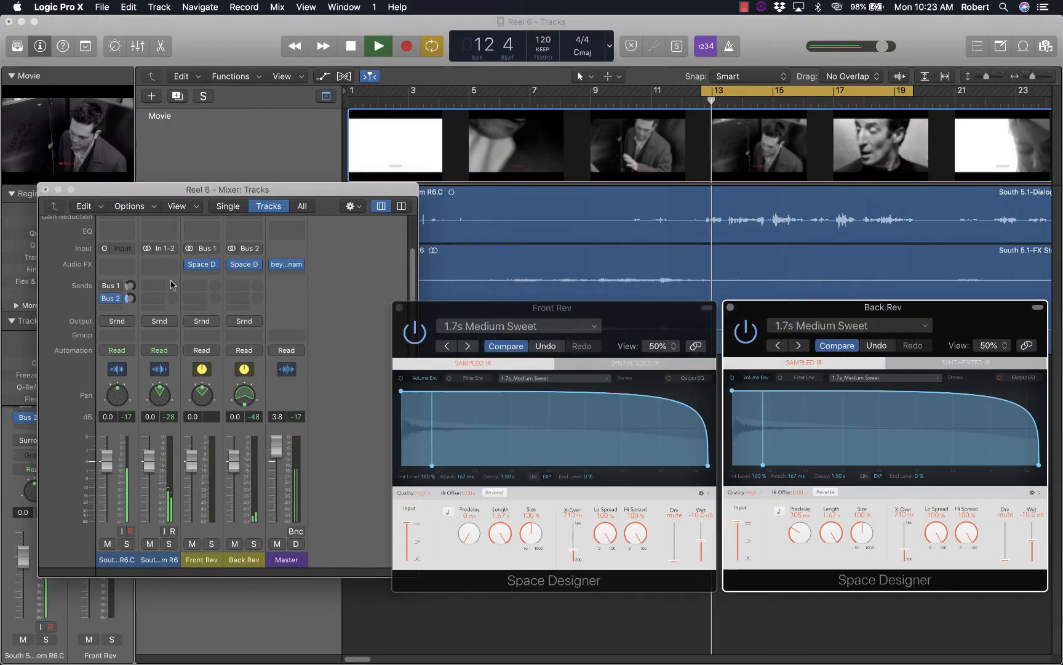
# Switch the dialogue track's Bus 1 send back on and adjust its Bus 2 send level to about -14.4 dB during playback.
pyautogui.click(104, 286)
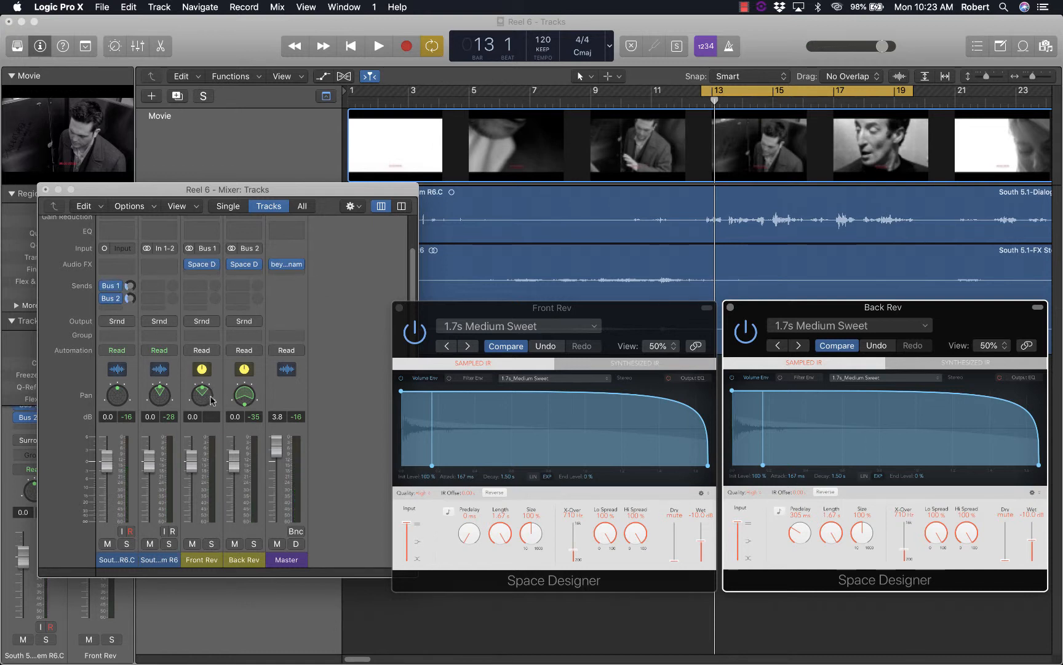
pyautogui.press('space')
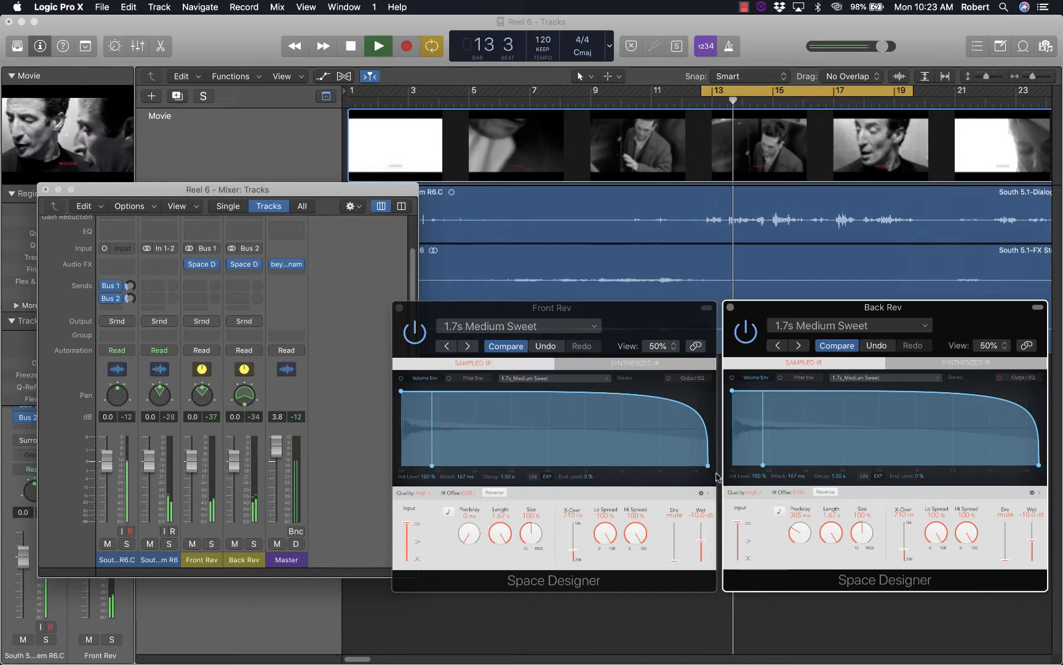
pyautogui.click(126, 298)
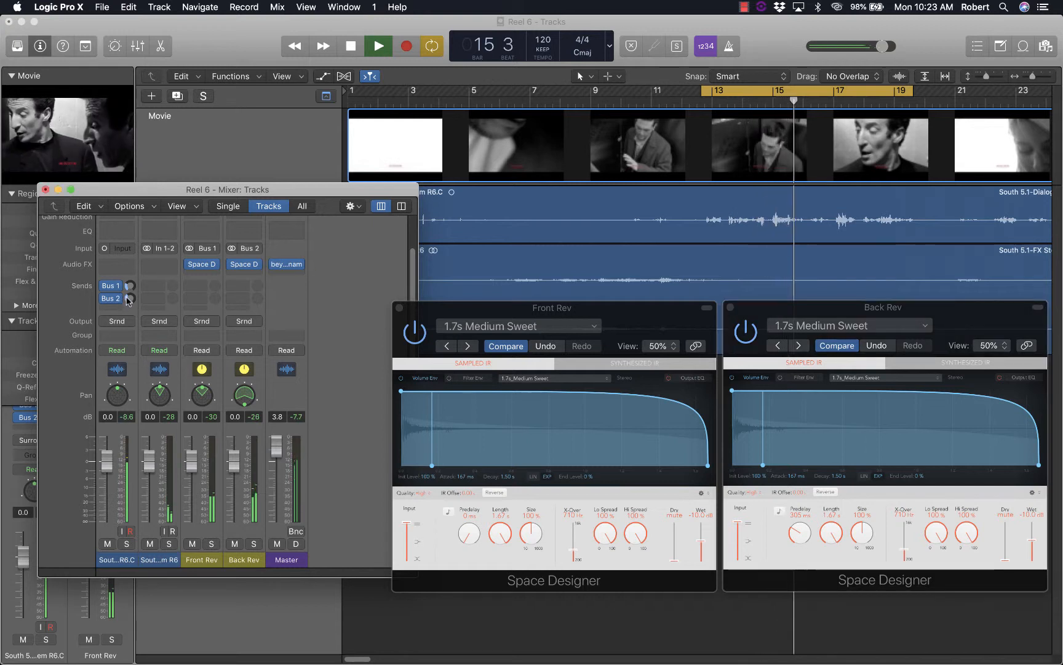
pyautogui.moveTo(127, 299); pyautogui.dragTo(127, 307)
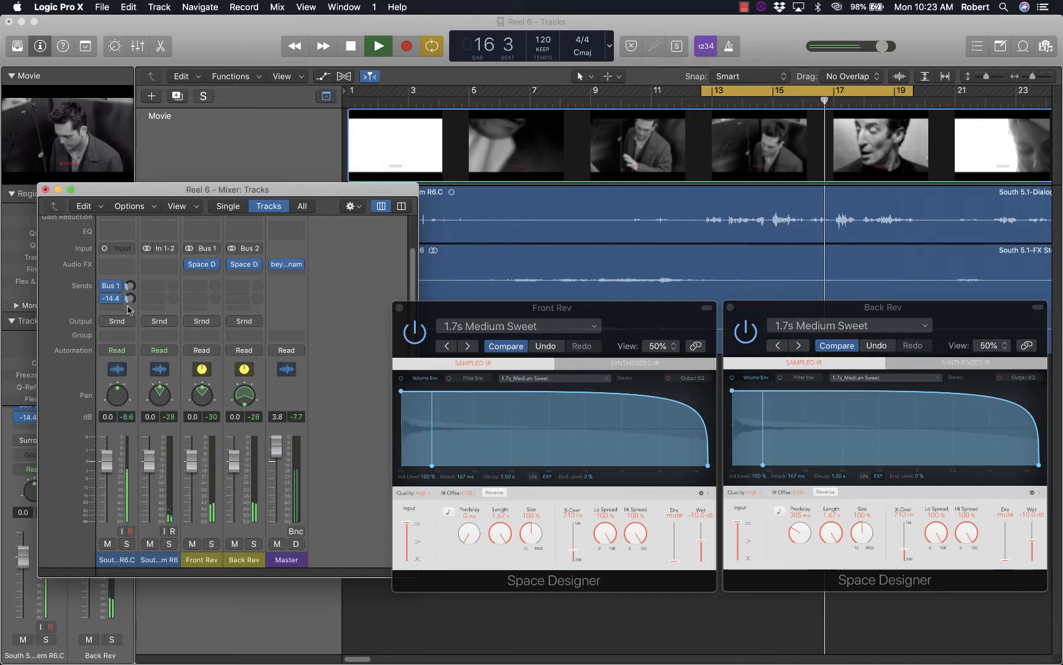
pyautogui.press('space')
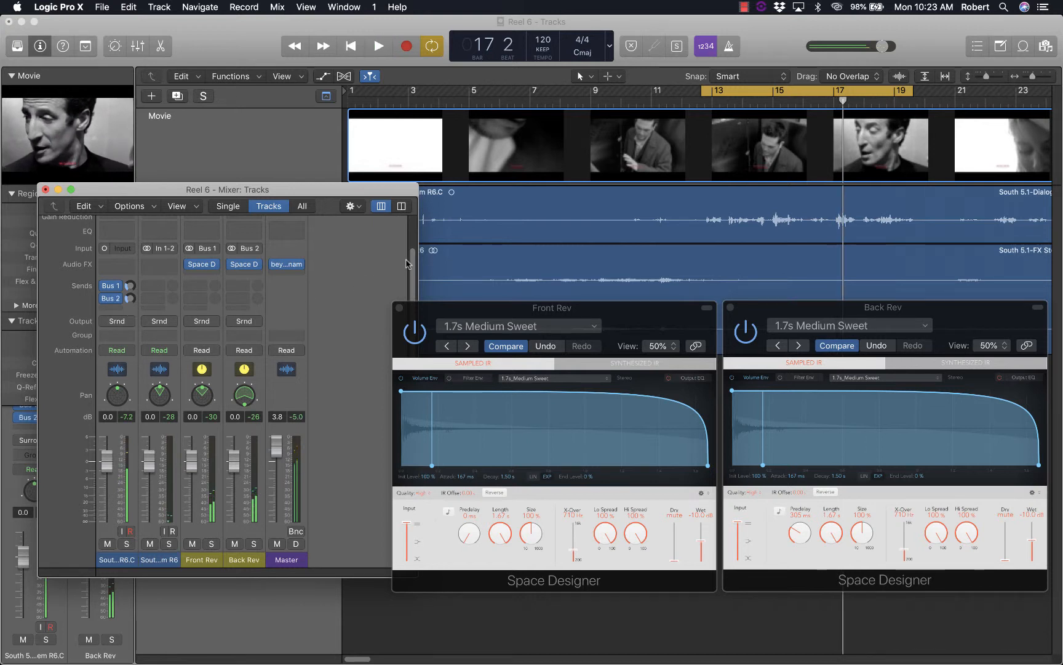